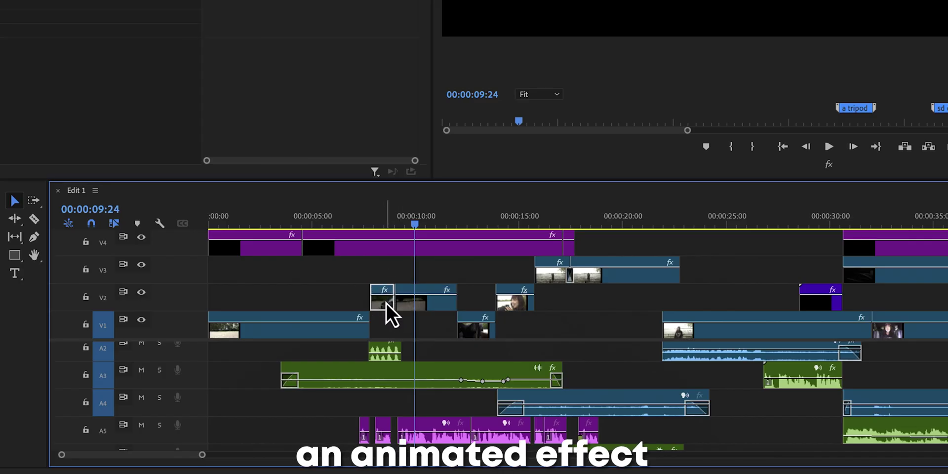
# Step: Move the V2 clip four frames earlier and toggle Pin to Clip in the Effect Controls panel menu
pyautogui.click(387, 303)
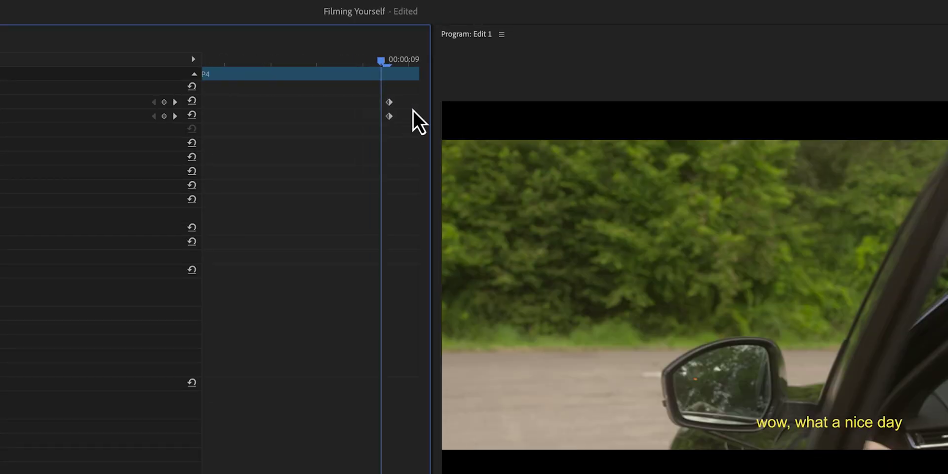
pyautogui.moveTo(414, 309); pyautogui.dragTo(450, 288)
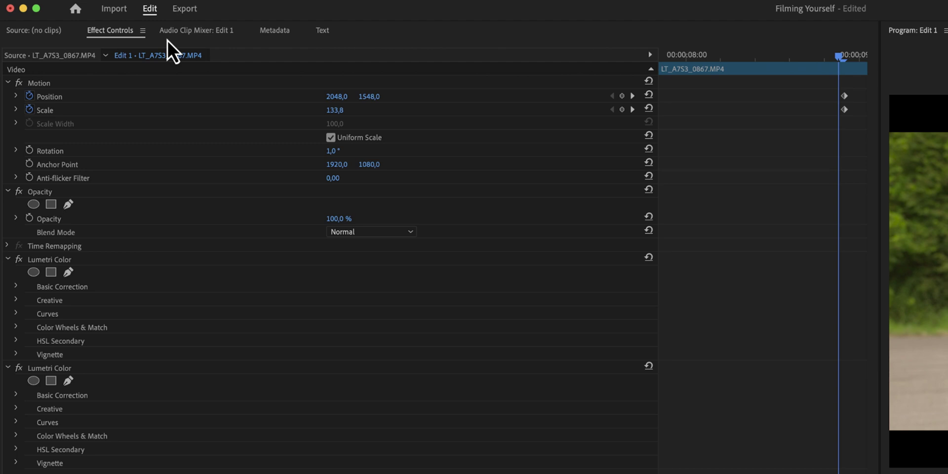
pyautogui.click(143, 30)
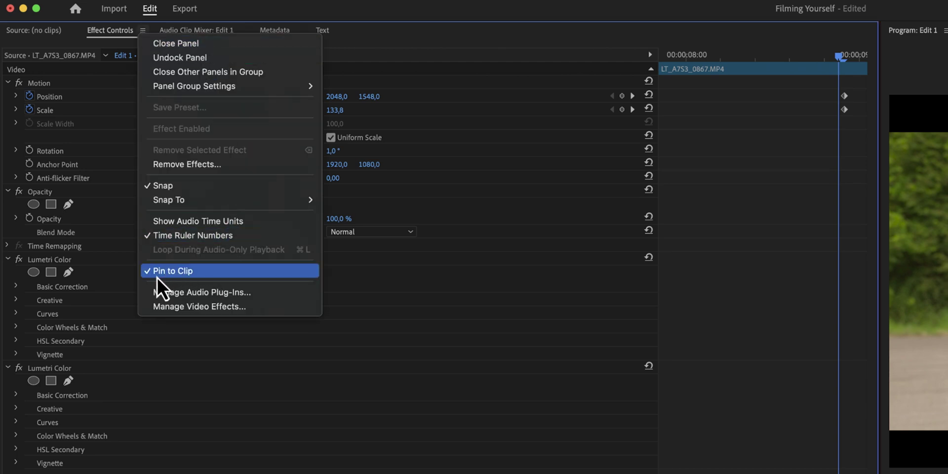
pyautogui.click(188, 273)
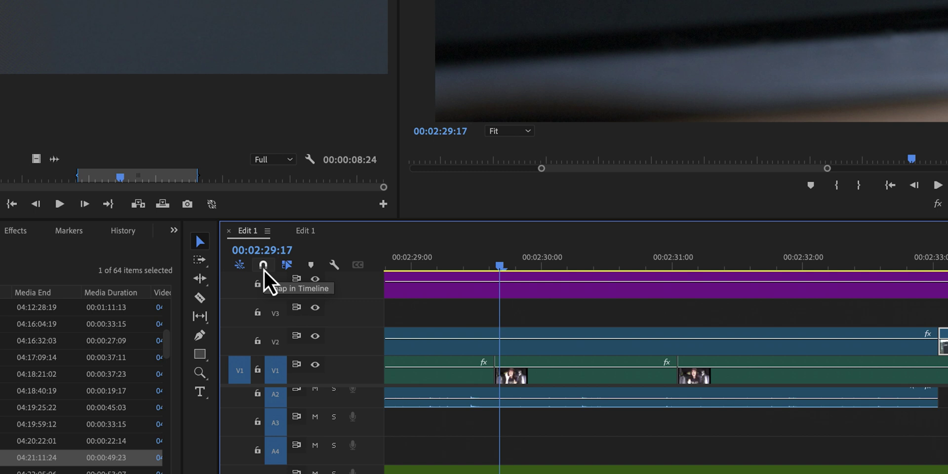
# Step: Turn on Snap in Timeline and drop a source clip onto V2, snapped to the playhead
pyautogui.click(246, 255)
pyautogui.click(264, 269)
pyautogui.moveTo(36, 158); pyautogui.dragTo(939, 341)
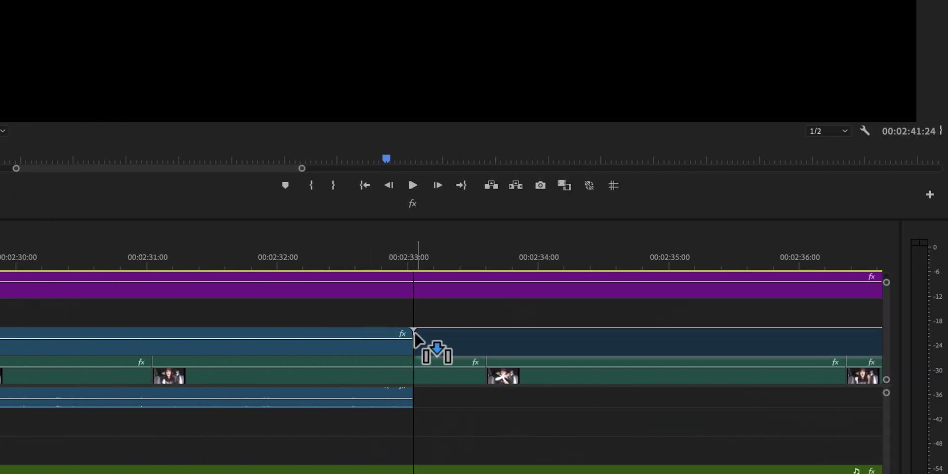
pyautogui.moveTo(414, 333); pyautogui.dragTo(413, 336)
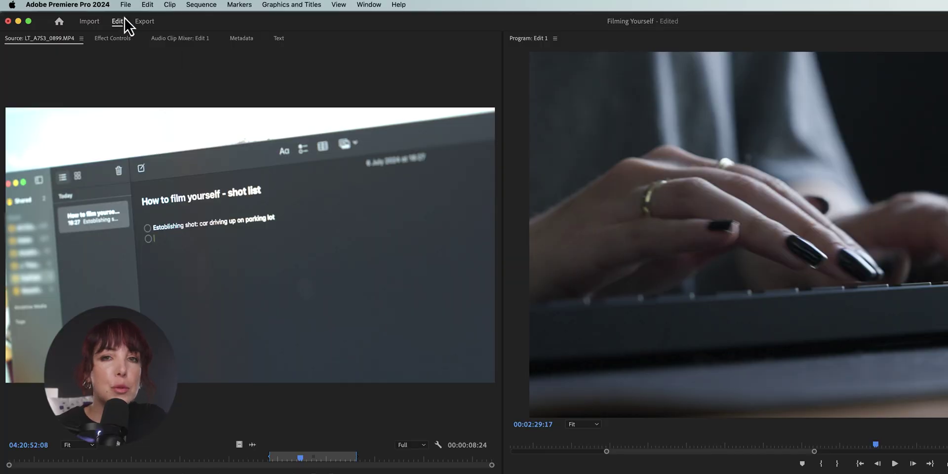
pyautogui.click(91, 4)
# Step: Open Keyboard Shortcuts and check that the S key is mapped to Snap in Timeline
pyautogui.click(98, 52)
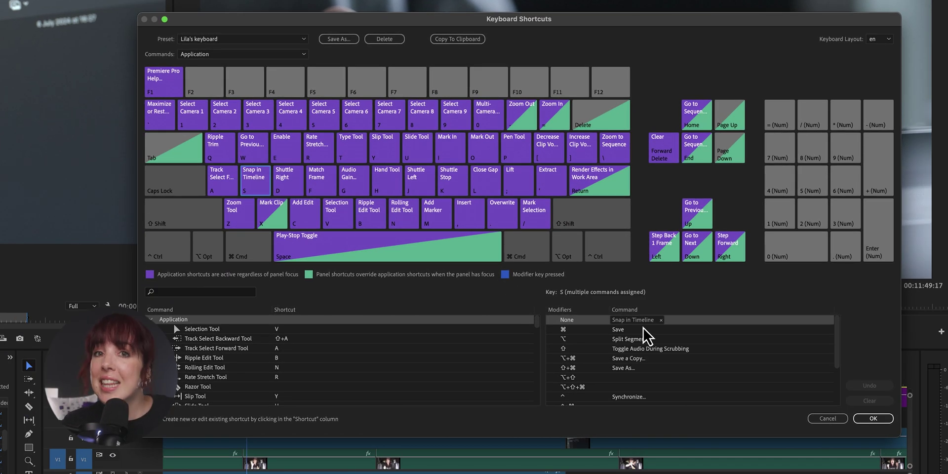
pyautogui.click(647, 329)
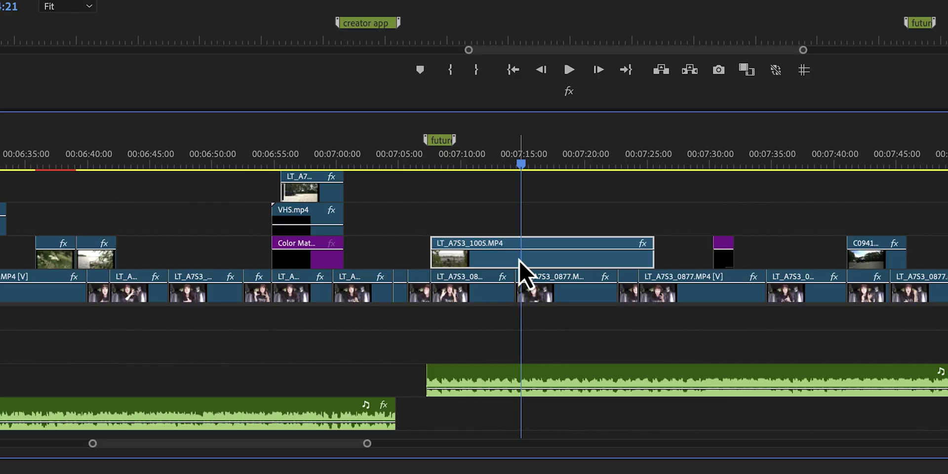
# Step: Reveal LT_A7S3_1005.MP4 in the project and select its path and details in Media File Properties
pyautogui.rightClick(519, 260)
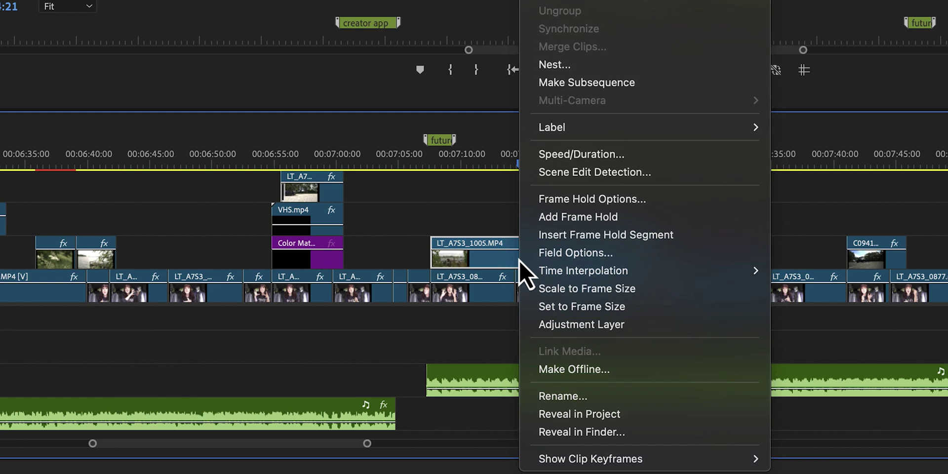
pyautogui.click(596, 414)
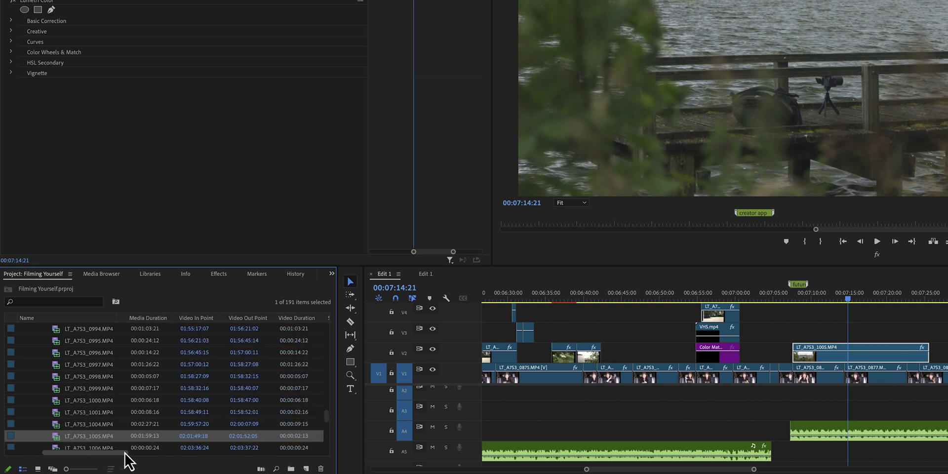
pyautogui.hscroll(2, 241, 456)
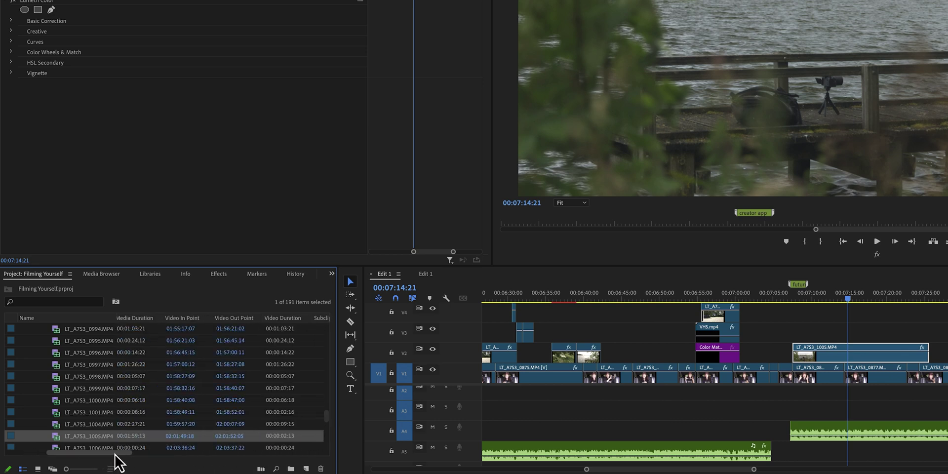
pyautogui.rightClick(70, 439)
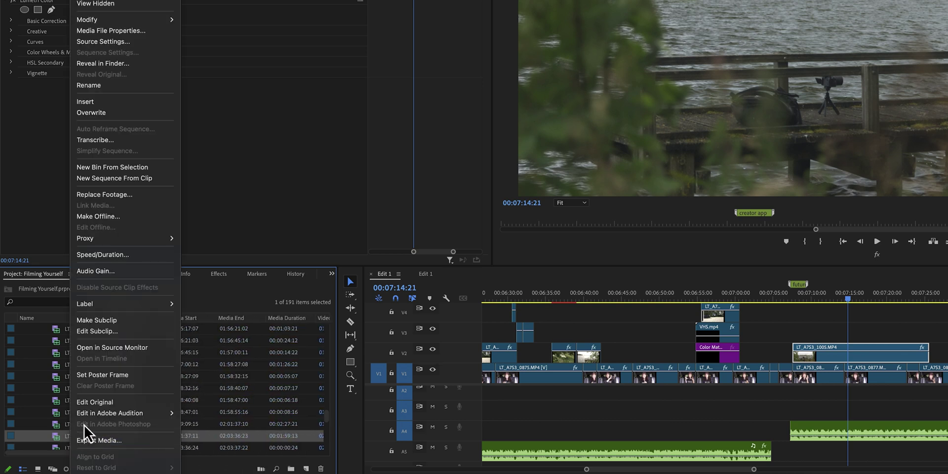
pyautogui.click(113, 30)
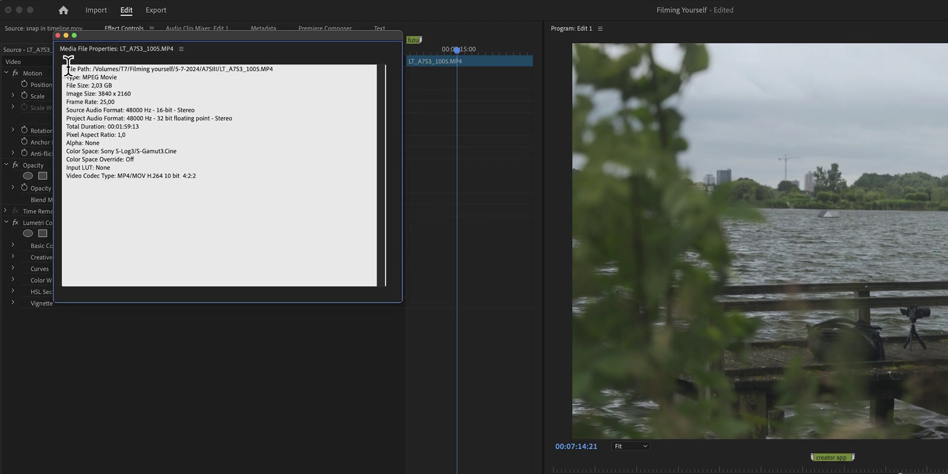
pyautogui.moveTo(69, 69); pyautogui.dragTo(180, 137)
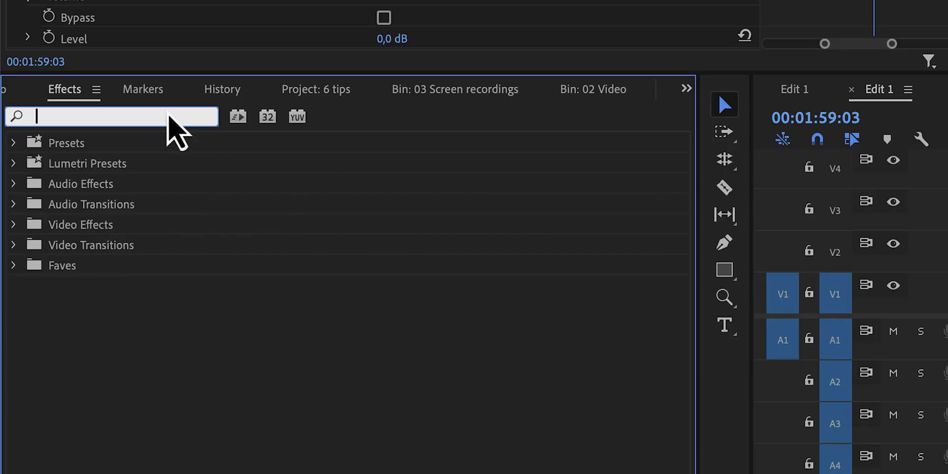
# Step: Search the Effects panel for 'warp', then replace the search with 'crop'
pyautogui.write('war')
pyautogui.write('p')
pyautogui.press('BackSpace')
pyautogui.press('BackSpace')
pyautogui.press('BackSpace')
pyautogui.press('BackSpace')
pyautogui.write('crop')
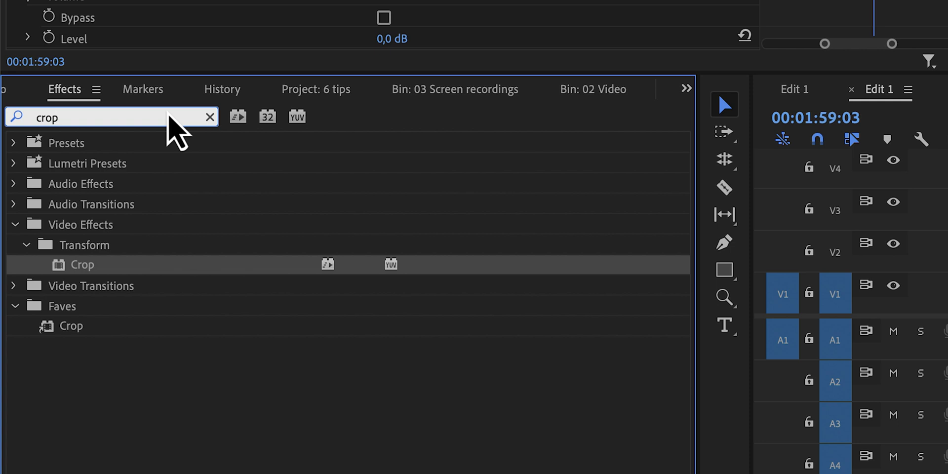
pyautogui.write('warp')
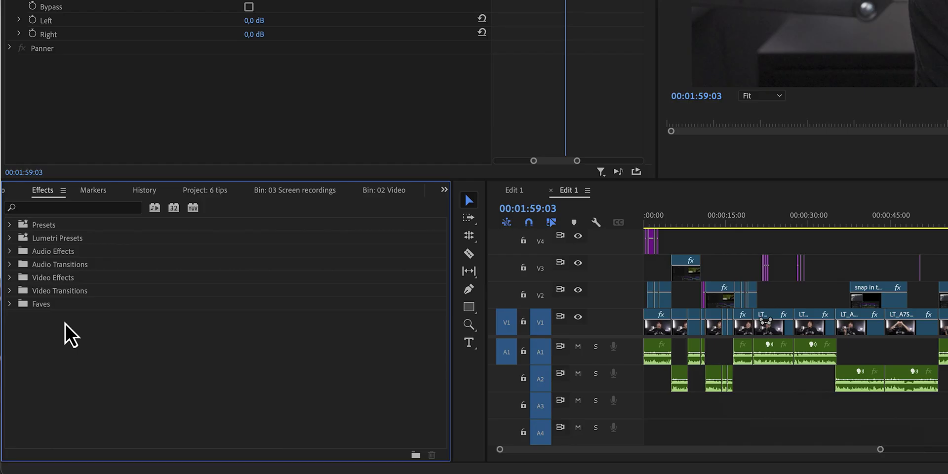
# Step: Create a custom effects bin named 'Favourties' and add Warp Stabilizer and Lumetri Color to it
pyautogui.rightClick(64, 322)
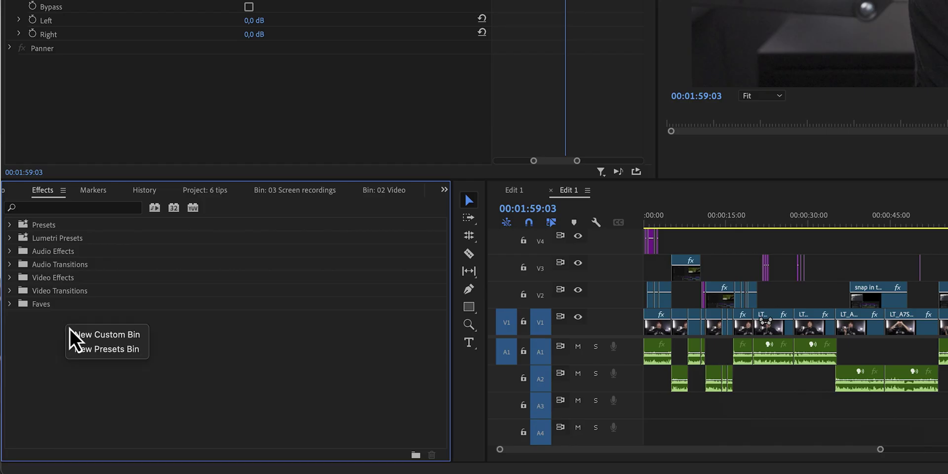
pyautogui.click(81, 336)
pyautogui.write('Favourties')
pyautogui.press('Return')
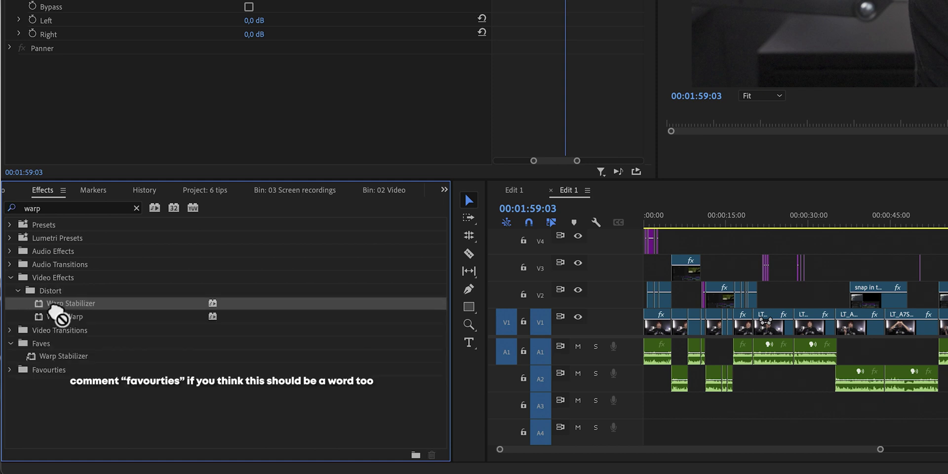
pyautogui.moveTo(49, 304); pyautogui.dragTo(53, 374)
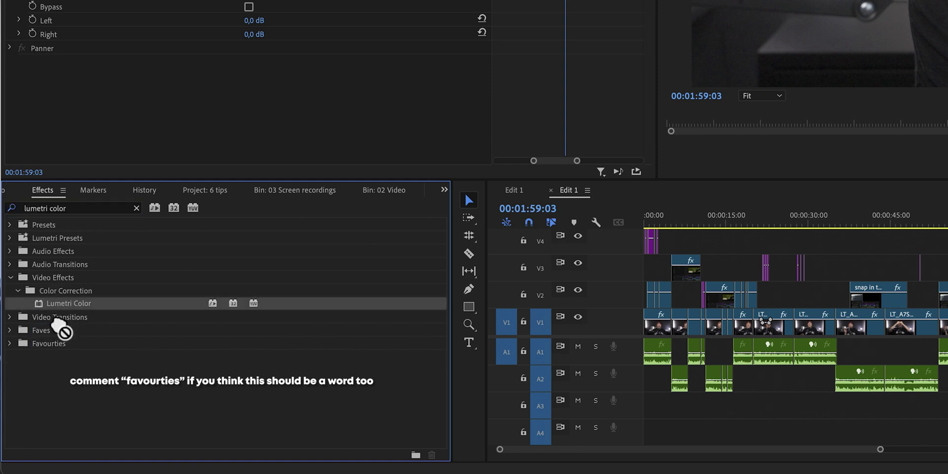
pyautogui.moveTo(63, 327); pyautogui.dragTo(20, 345)
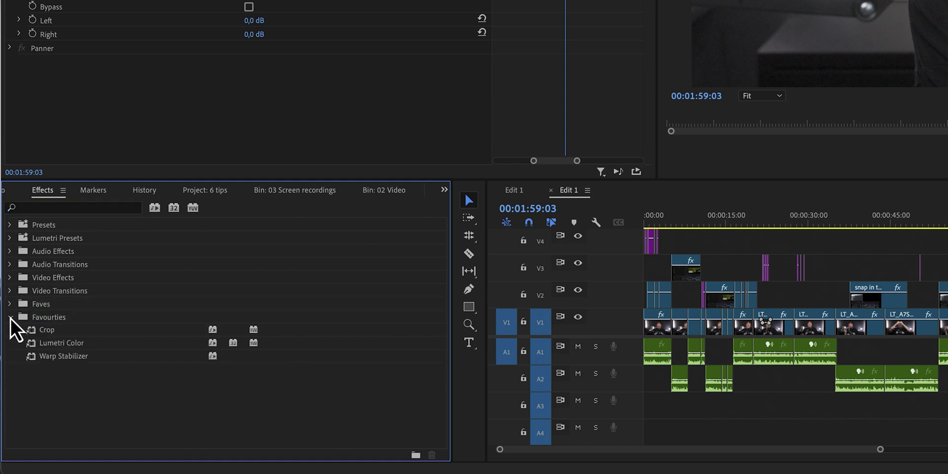
pyautogui.click(64, 343)
pyautogui.click(62, 356)
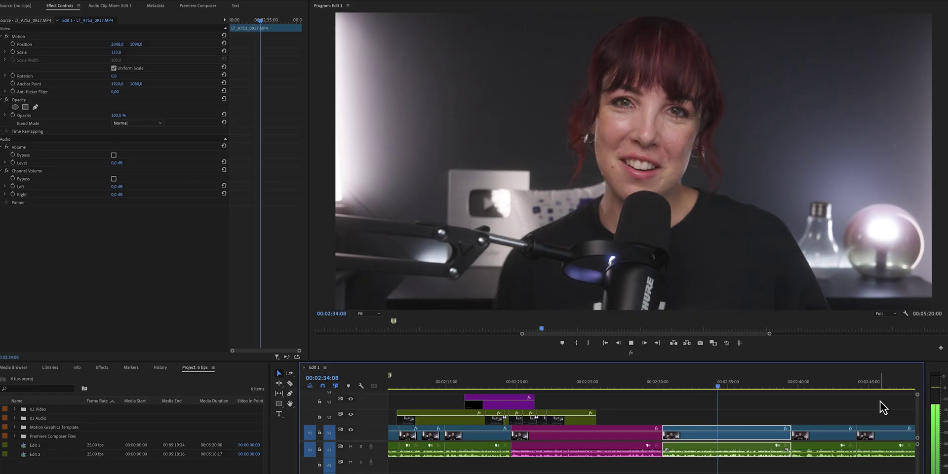
# Step: Split the V1/A1 clip at 00:02:36:08 with Ctrl+K, then delete the edit point to rejoin it
pyautogui.hotkey('ctrl', 'k')
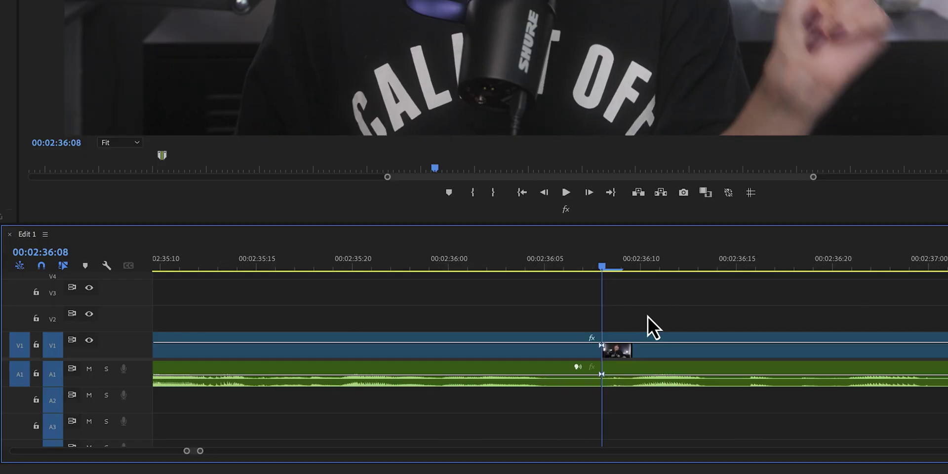
pyautogui.click(604, 341)
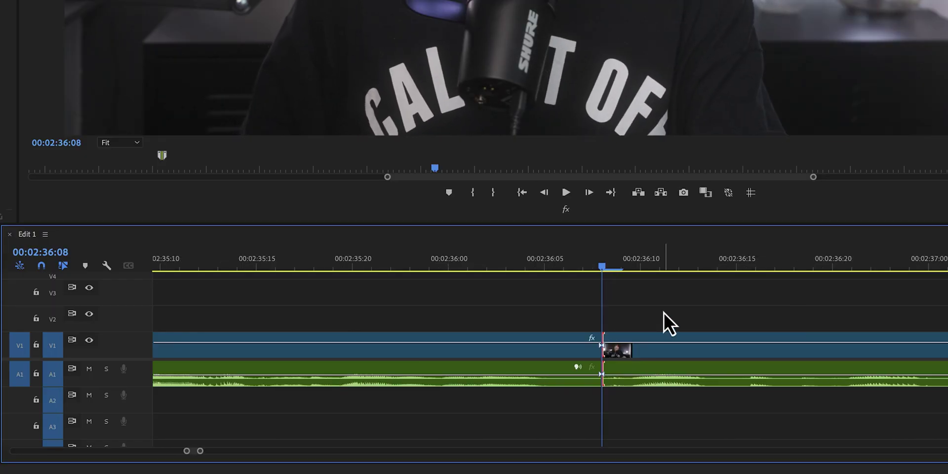
pyautogui.press('Delete')
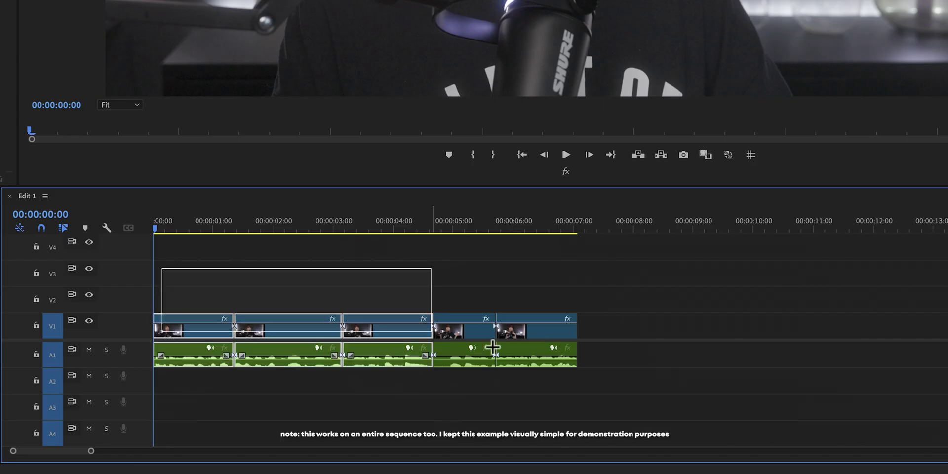
# Step: Select all clips on V1 and A1 and join their through edits with Ctrl+J
pyautogui.moveTo(492, 347); pyautogui.dragTo(602, 369)
pyautogui.hotkey('ctrl', 'j')
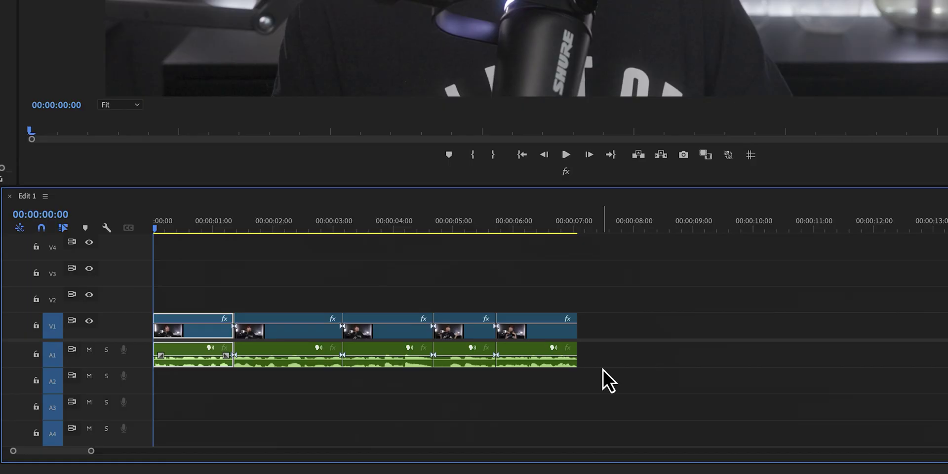
# Step: Deselect the clips and toggle Sequence > Show Through Edits
pyautogui.click(602, 369)
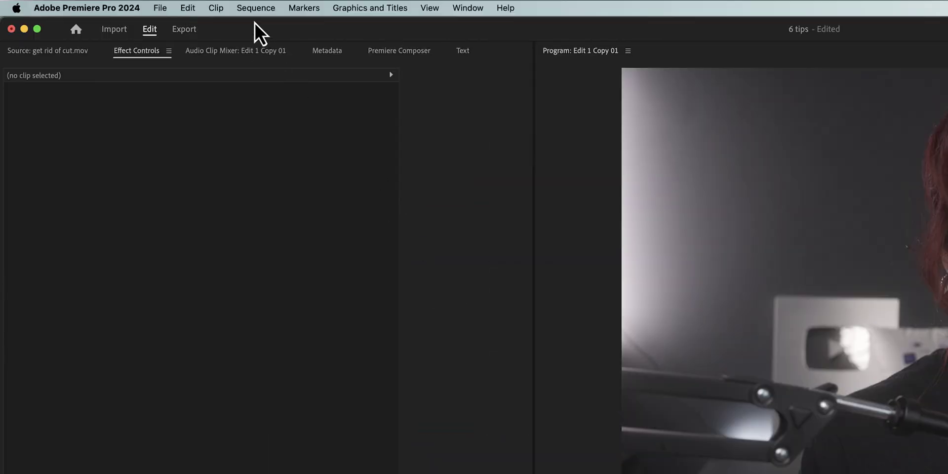
pyautogui.click(254, 8)
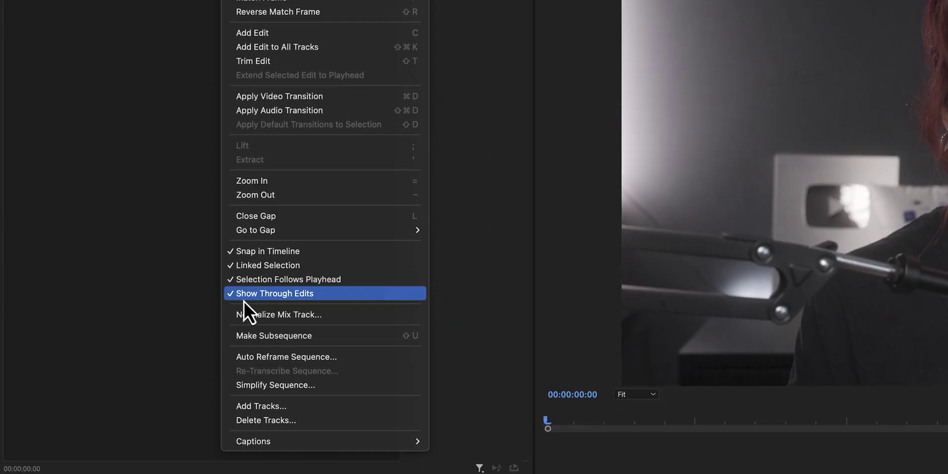
pyautogui.click(319, 293)
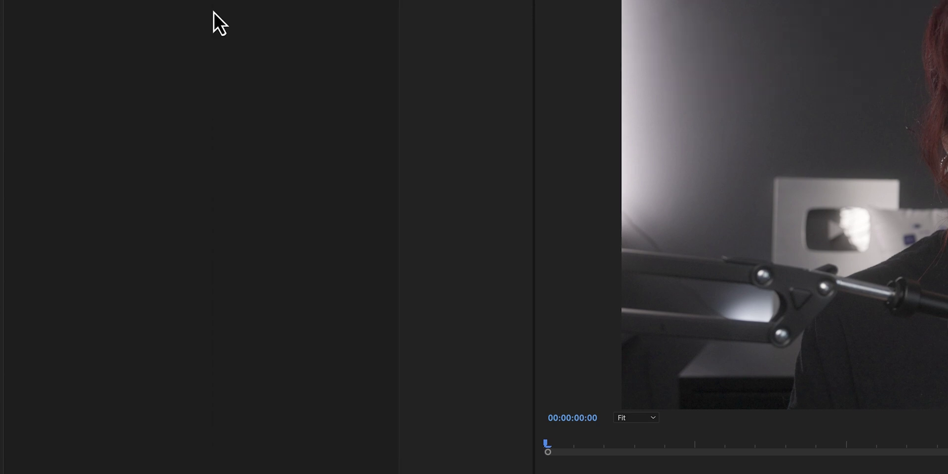
pyautogui.click(73, 8)
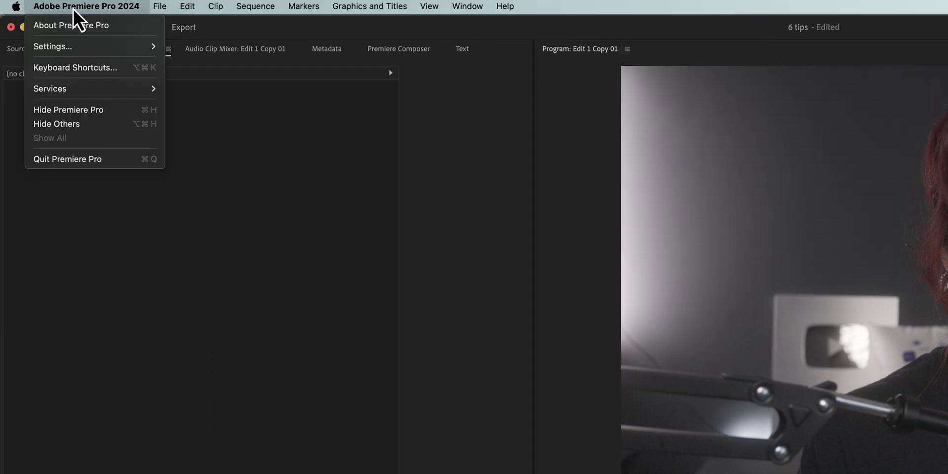
# Step: Assign the Command-J shortcut to Join All Through Edits in Keyboard Shortcuts
pyautogui.click(76, 67)
pyautogui.click(138, 307)
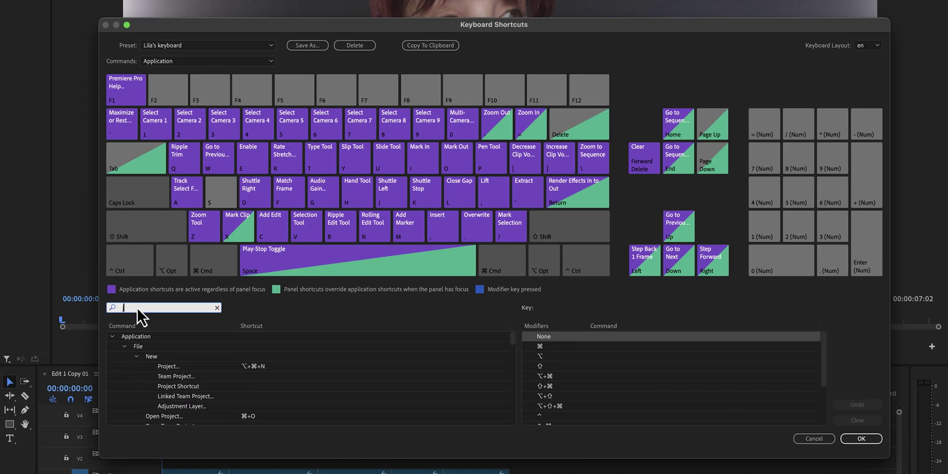
pyautogui.write('join th')
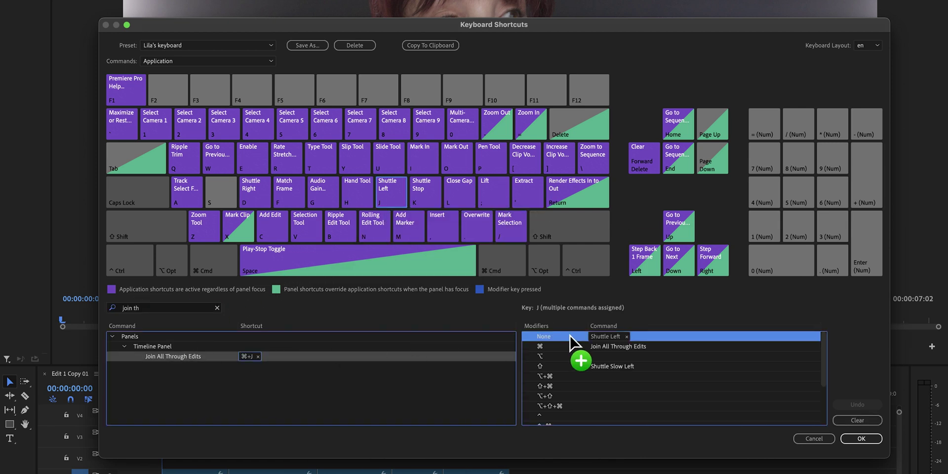
pyautogui.moveTo(605, 348); pyautogui.dragTo(604, 348)
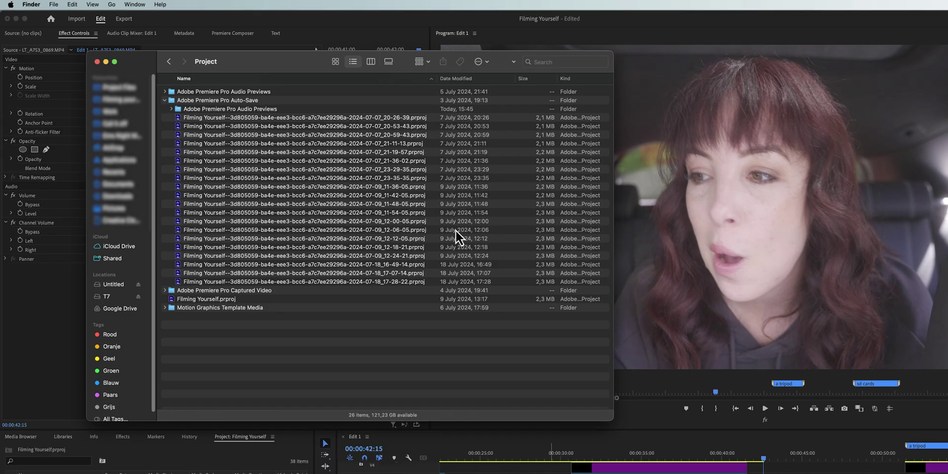
# Step: Open the 18 July 2024 16:49 Filming Yourself auto-save with Adobe Premiere Pro 2024
pyautogui.click(463, 268)
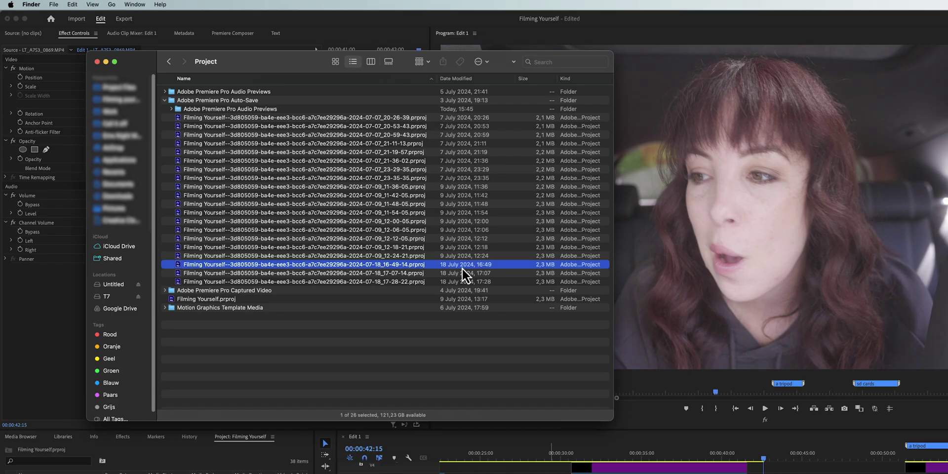
pyautogui.rightClick(420, 265)
pyautogui.moveTo(717, 279)
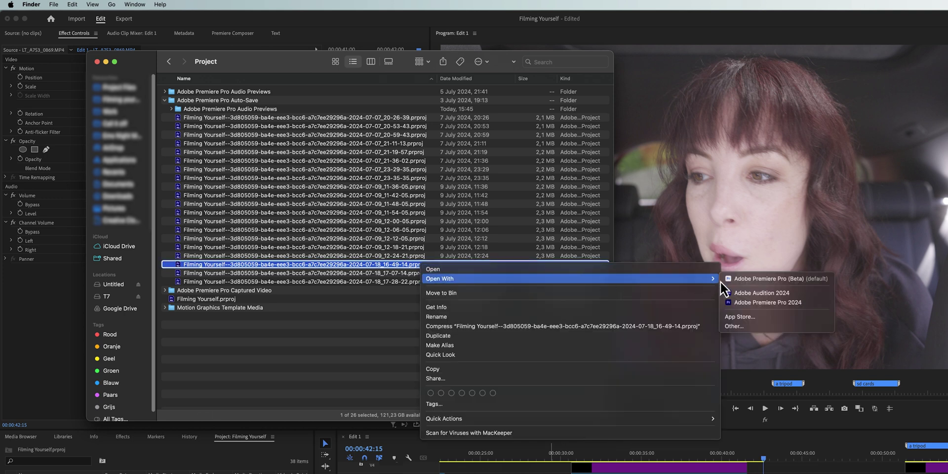
pyautogui.click(751, 302)
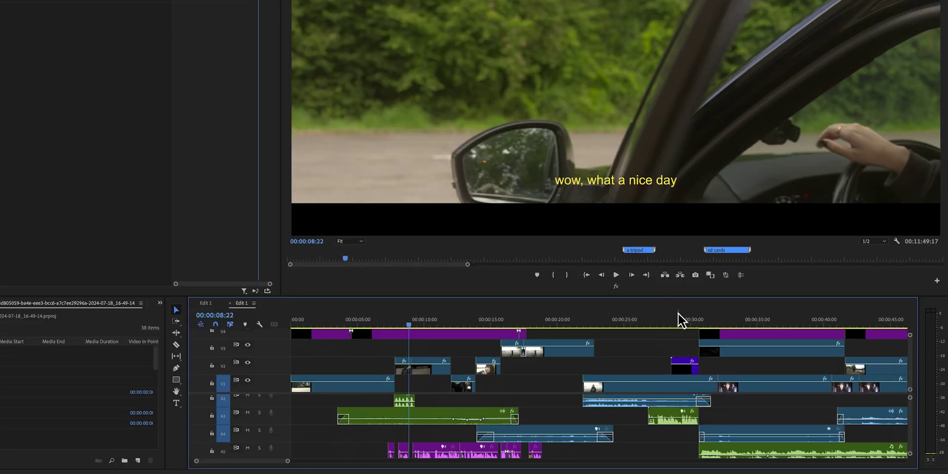
# Step: Put the playhead at 00:00:44:19 and select the stacked clips across tracks around that point
pyautogui.click(682, 321)
pyautogui.press('-')
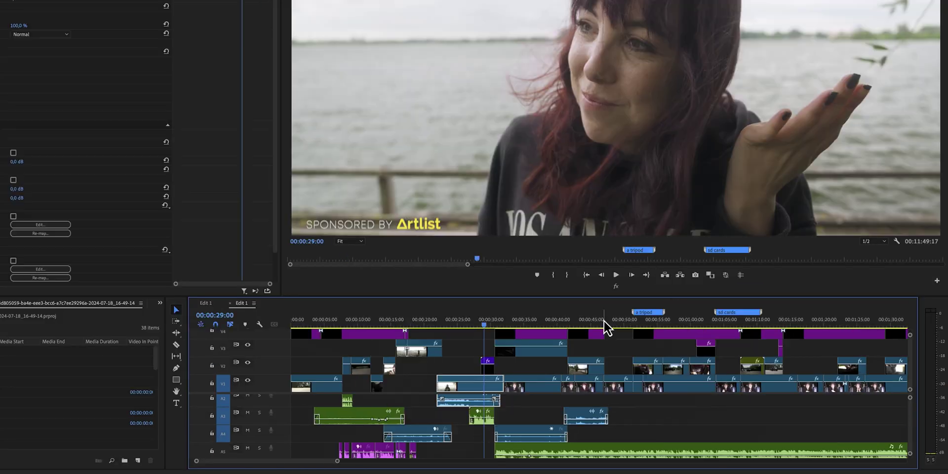
pyautogui.click(591, 323)
pyautogui.press('=')
pyautogui.scroll(2, 662, 432)
pyautogui.moveTo(670, 453); pyautogui.dragTo(587, 338)
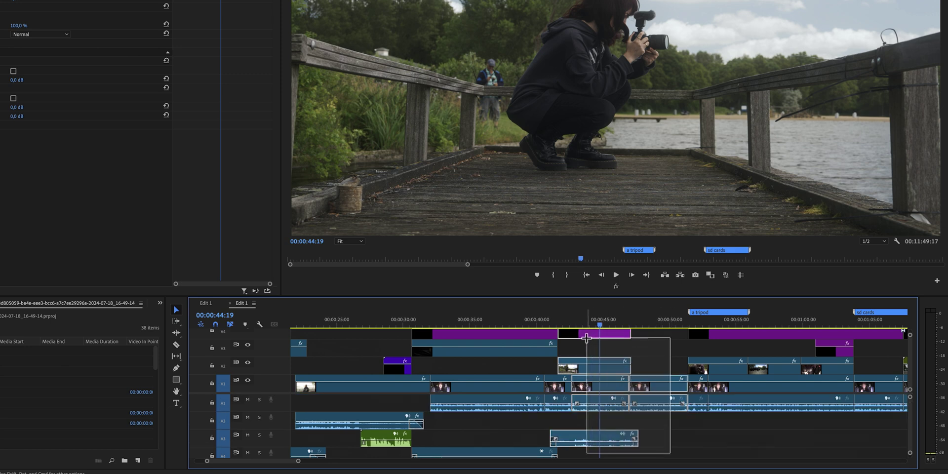